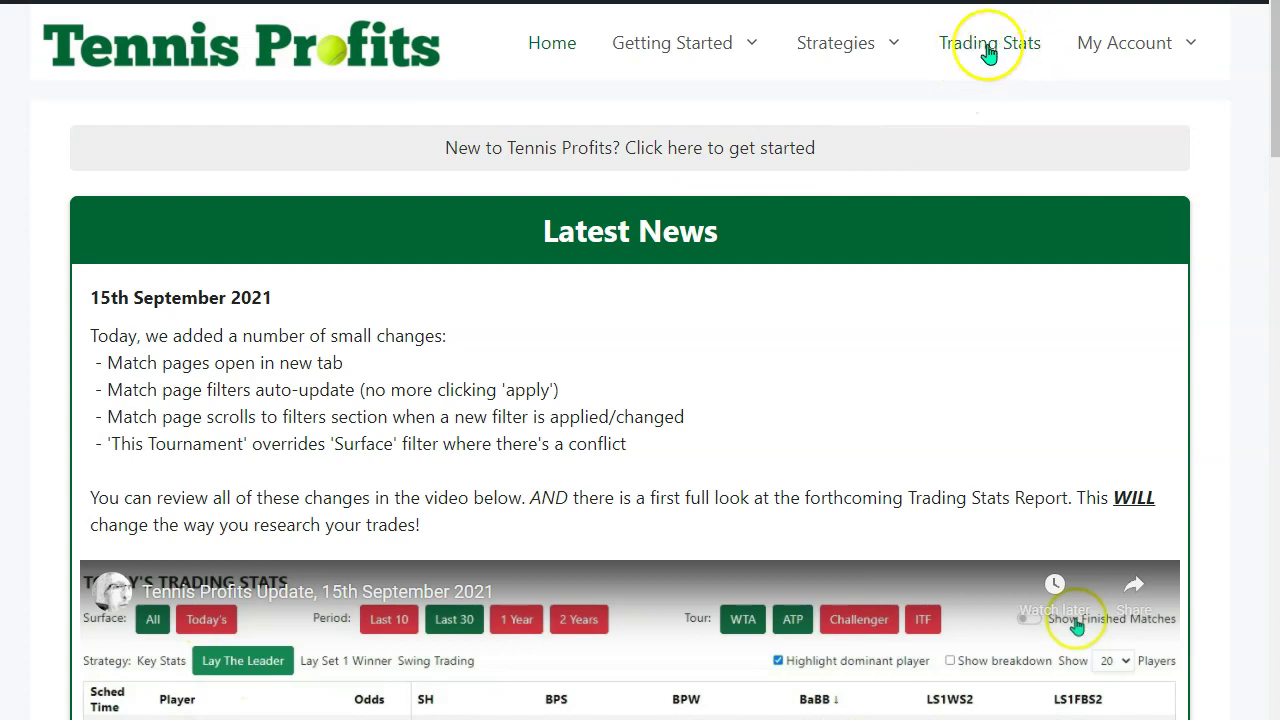
Open Today's Trading Stats, showing WTA players' Key Stats for the Last 30 period.
mouse_move(827, 48)
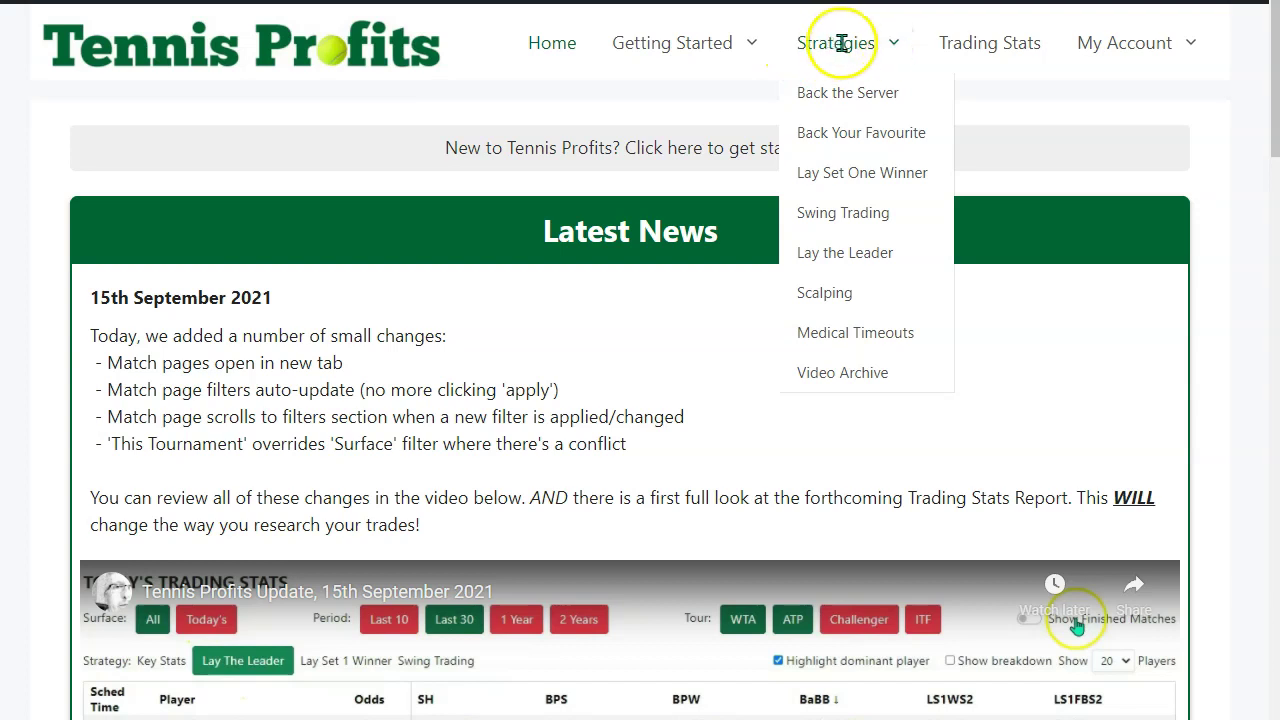
mouse_move(683, 58)
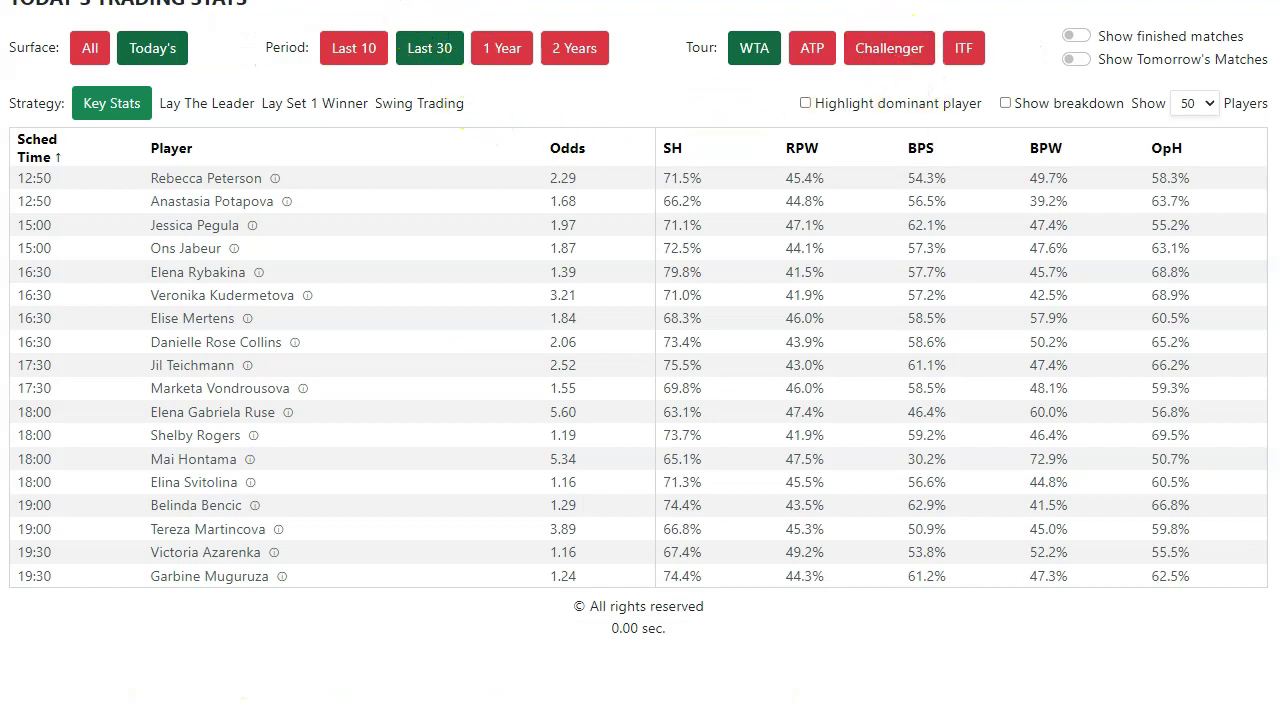
scroll(638, 360, "up", 1)
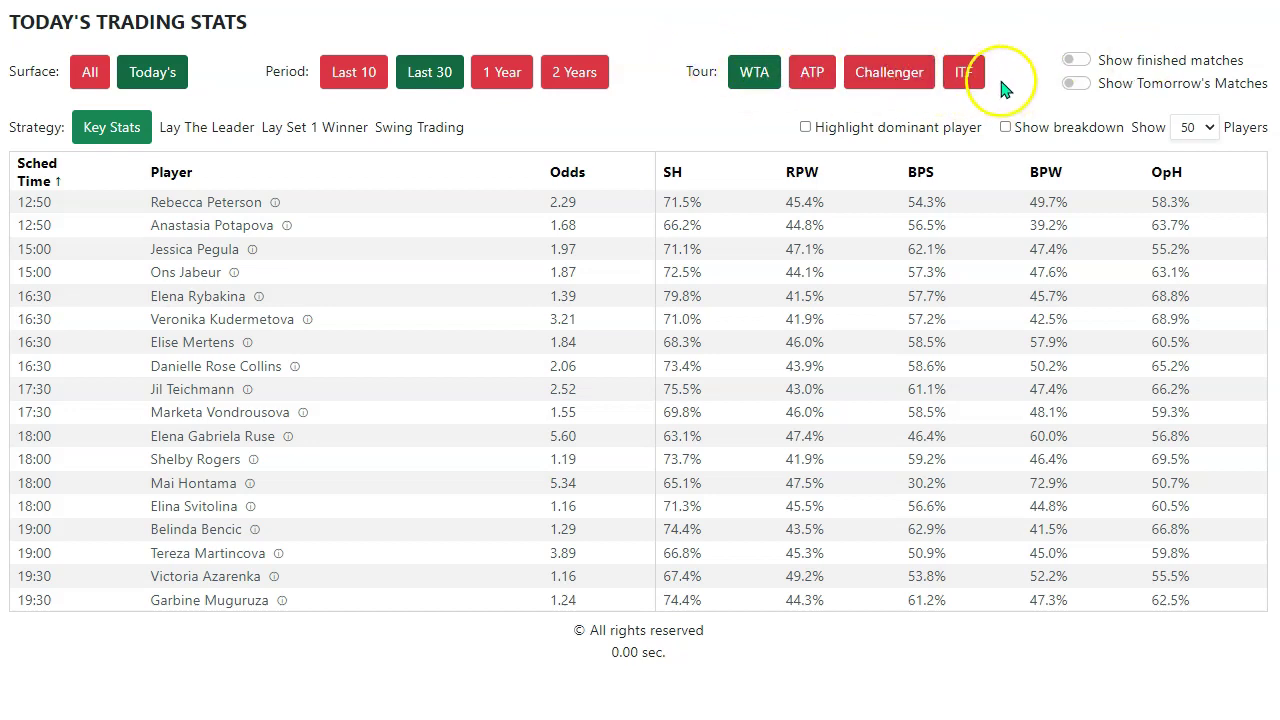
left_click(1083, 61)
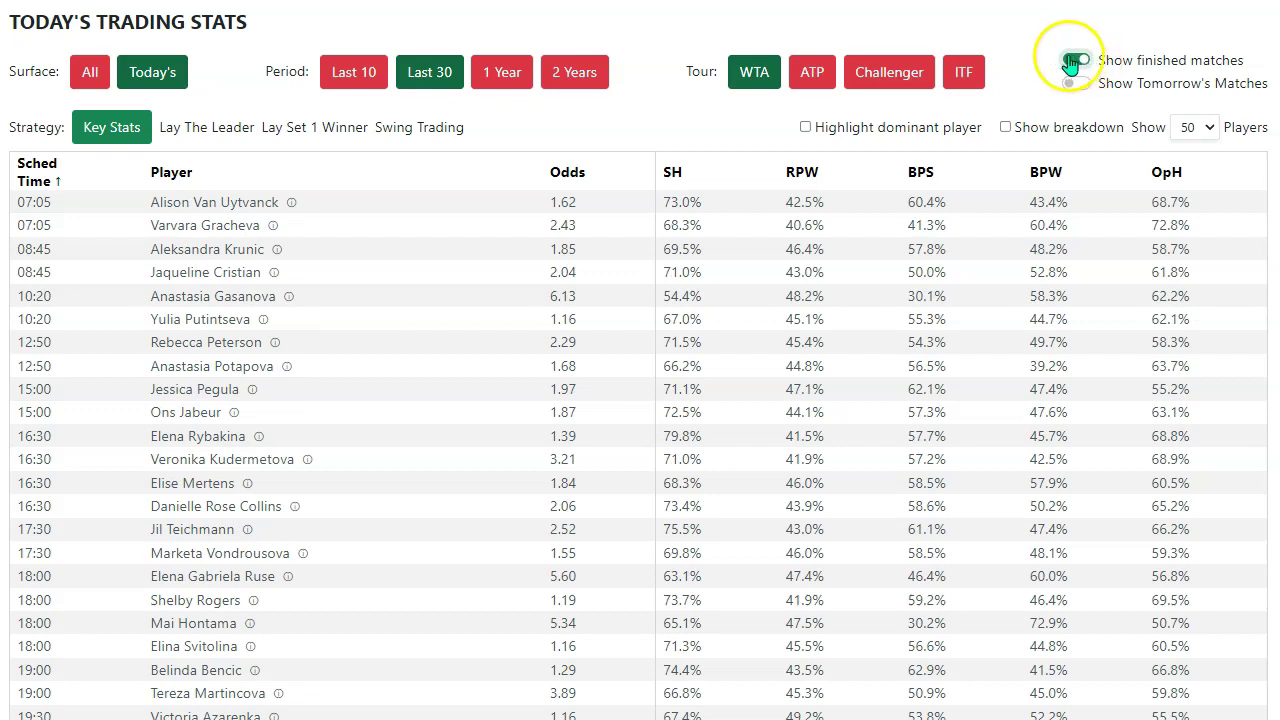
left_click(1072, 61)
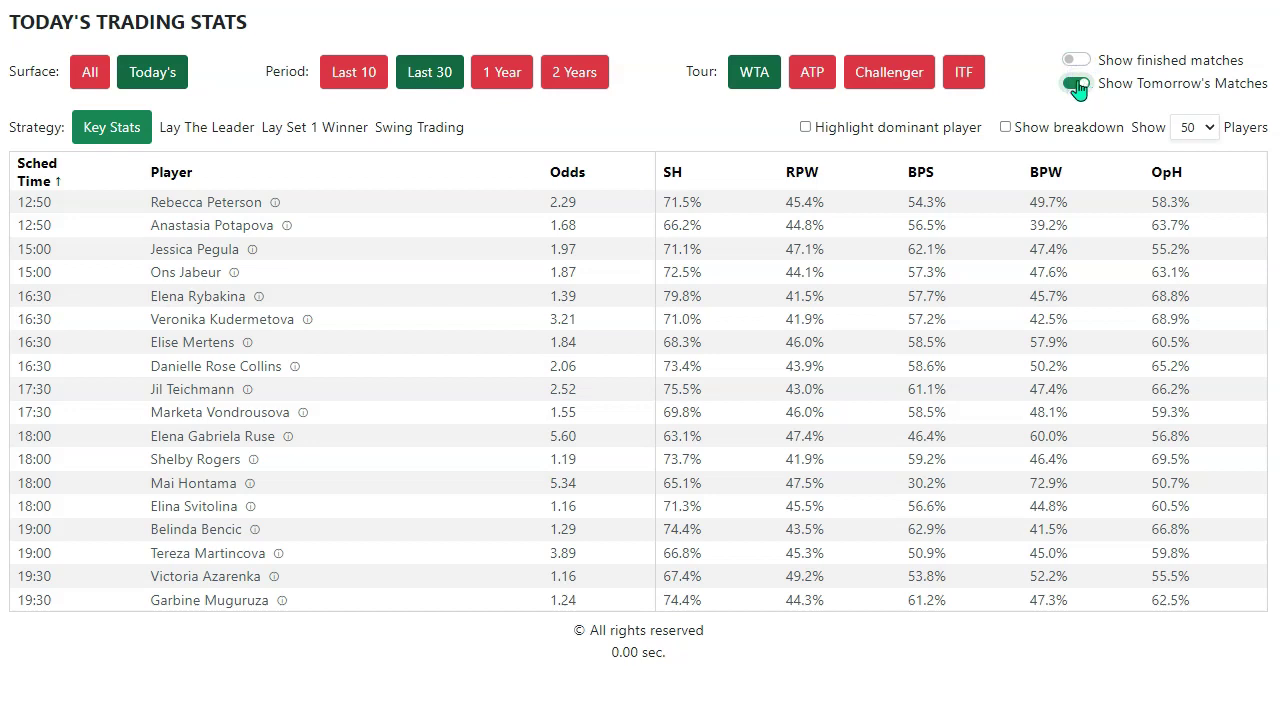
left_click(1074, 84)
mouse_move(673, 177)
left_click(1195, 128)
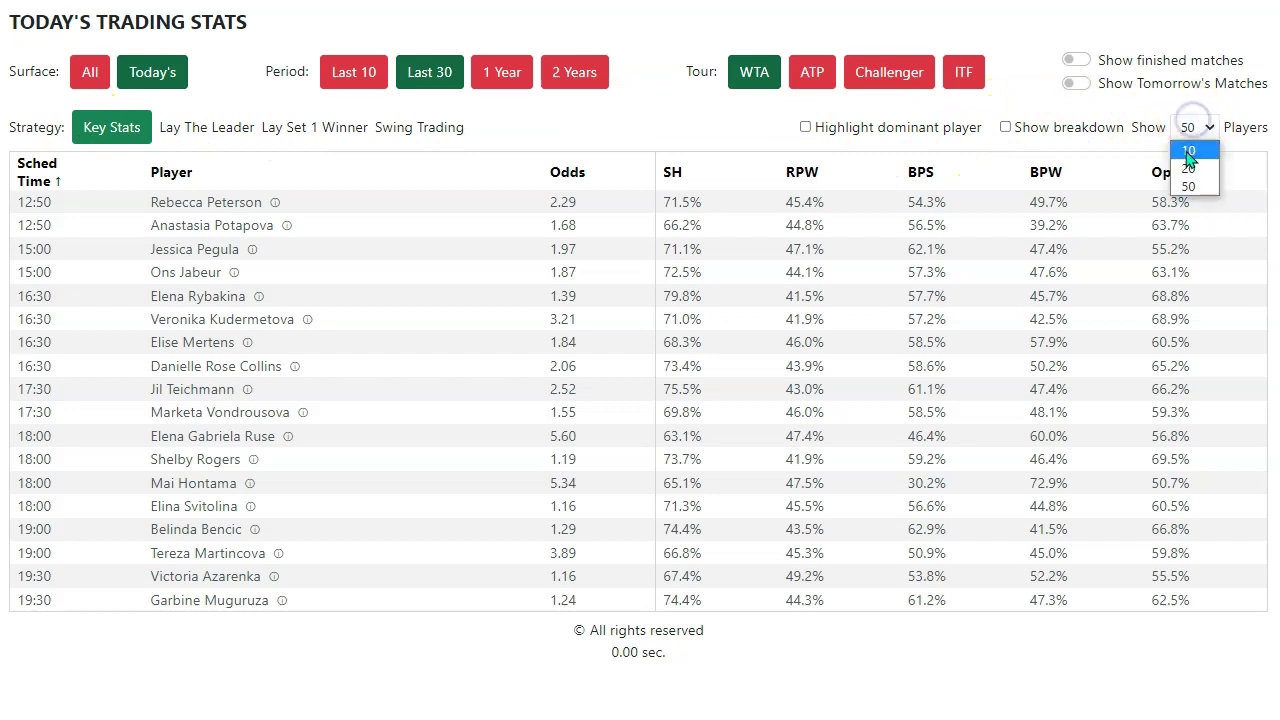
left_click(1188, 151)
left_click(1187, 131)
left_click(1188, 168)
left_click(1190, 127)
left_click(1188, 187)
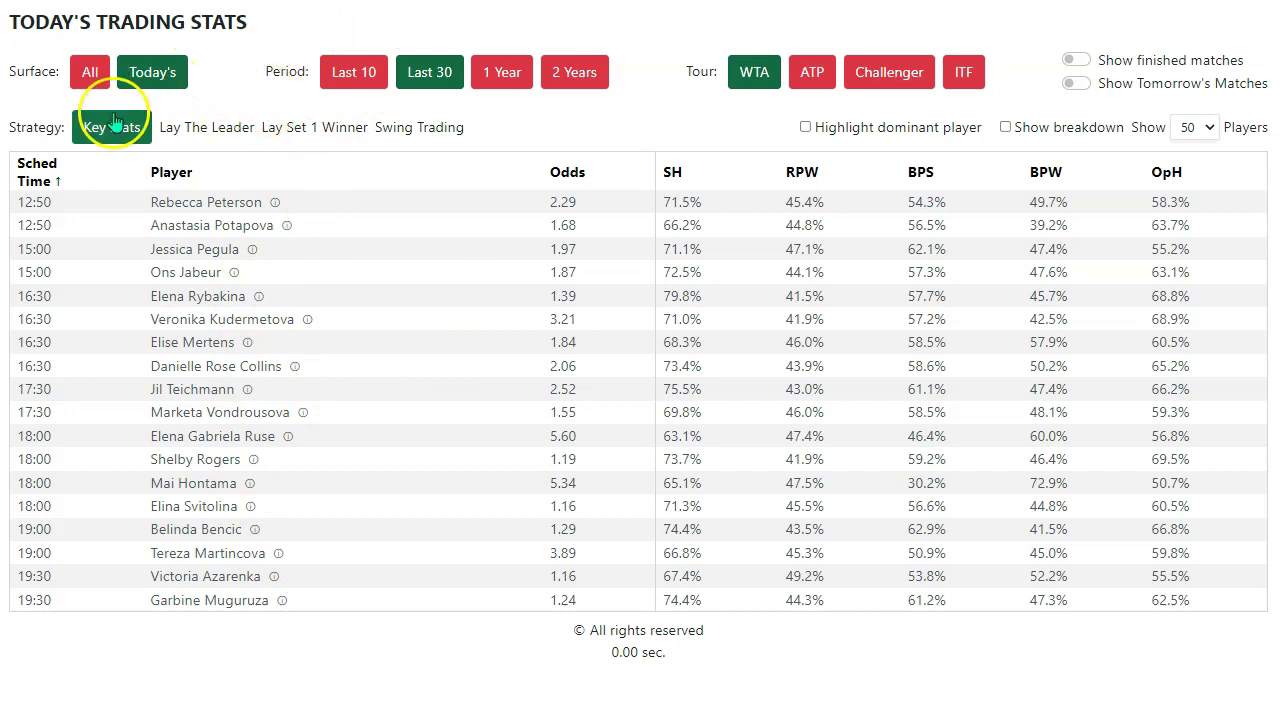
left_click(193, 128)
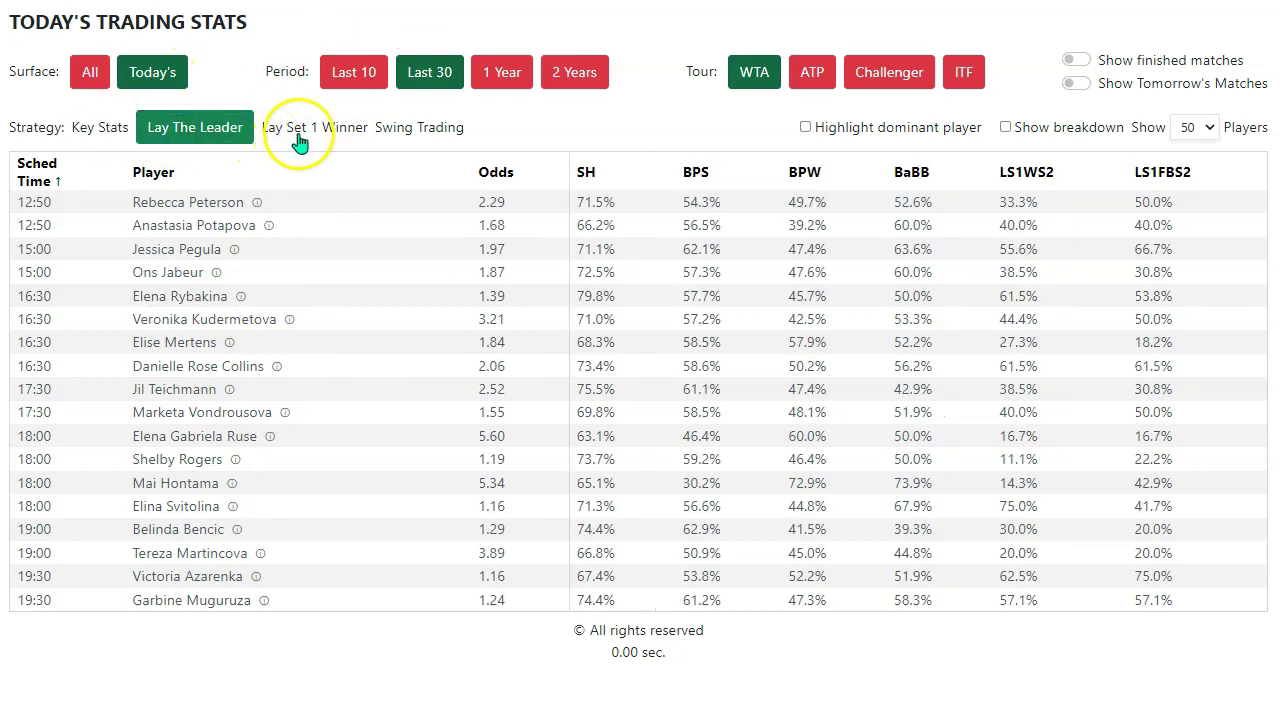
left_click(298, 135)
left_click(408, 130)
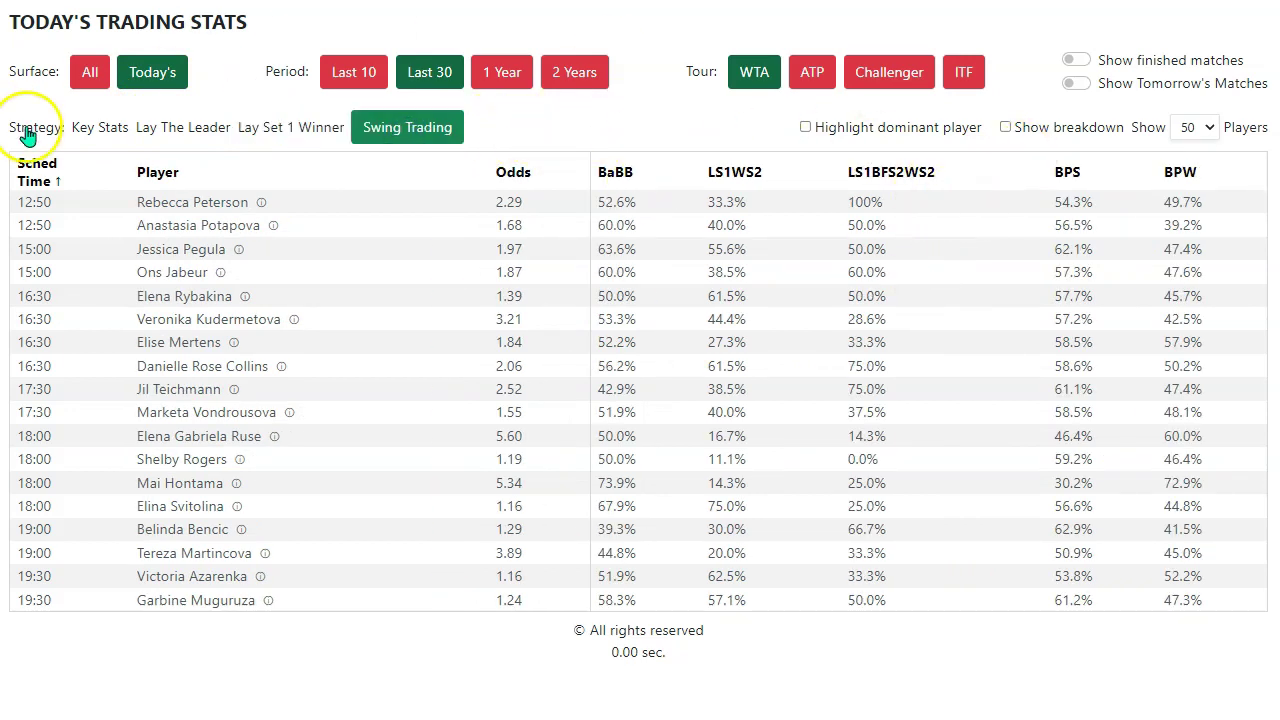
left_click(101, 128)
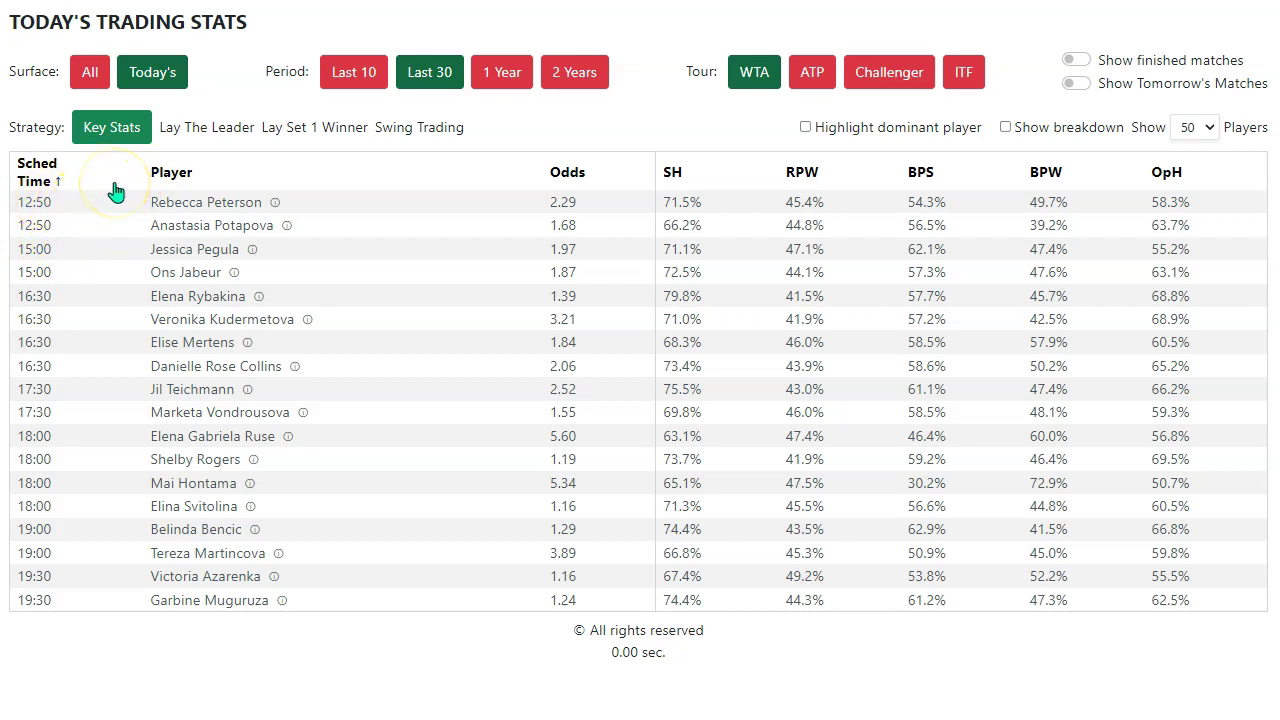
Sort the players by name, then by BPW descending from 72.9% to 39.2%.
left_click(76, 206)
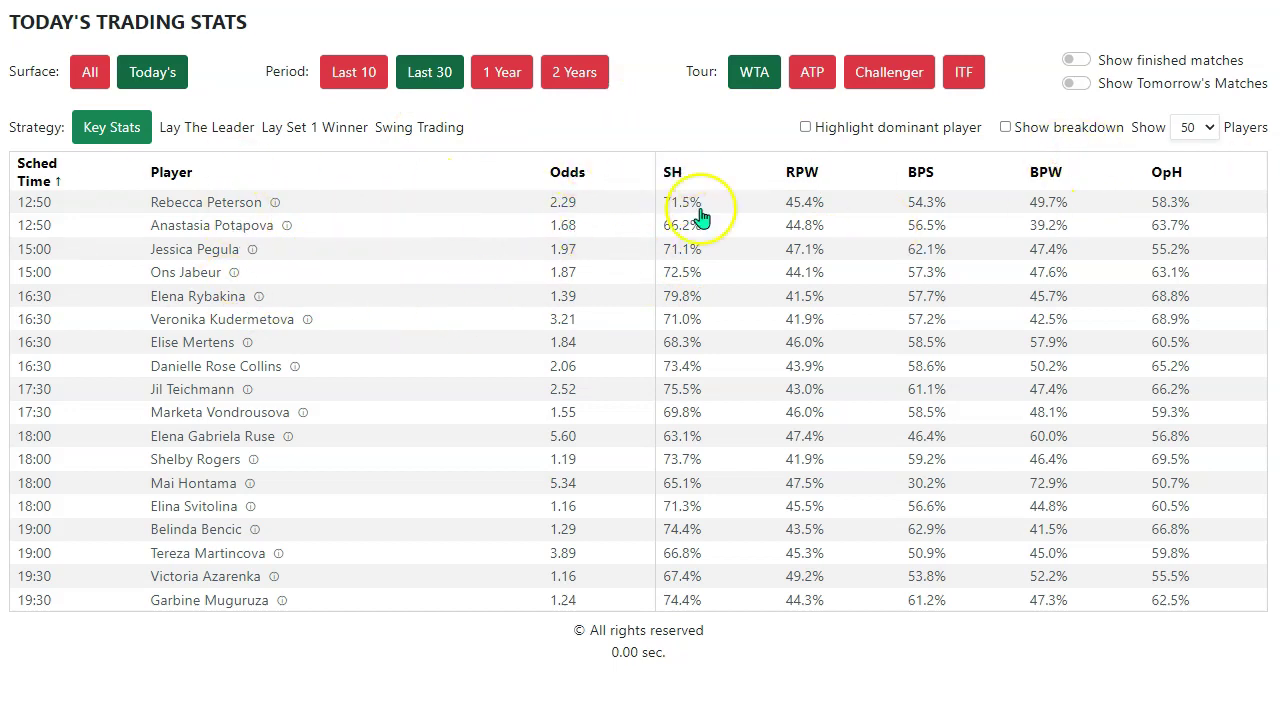
left_click(172, 174)
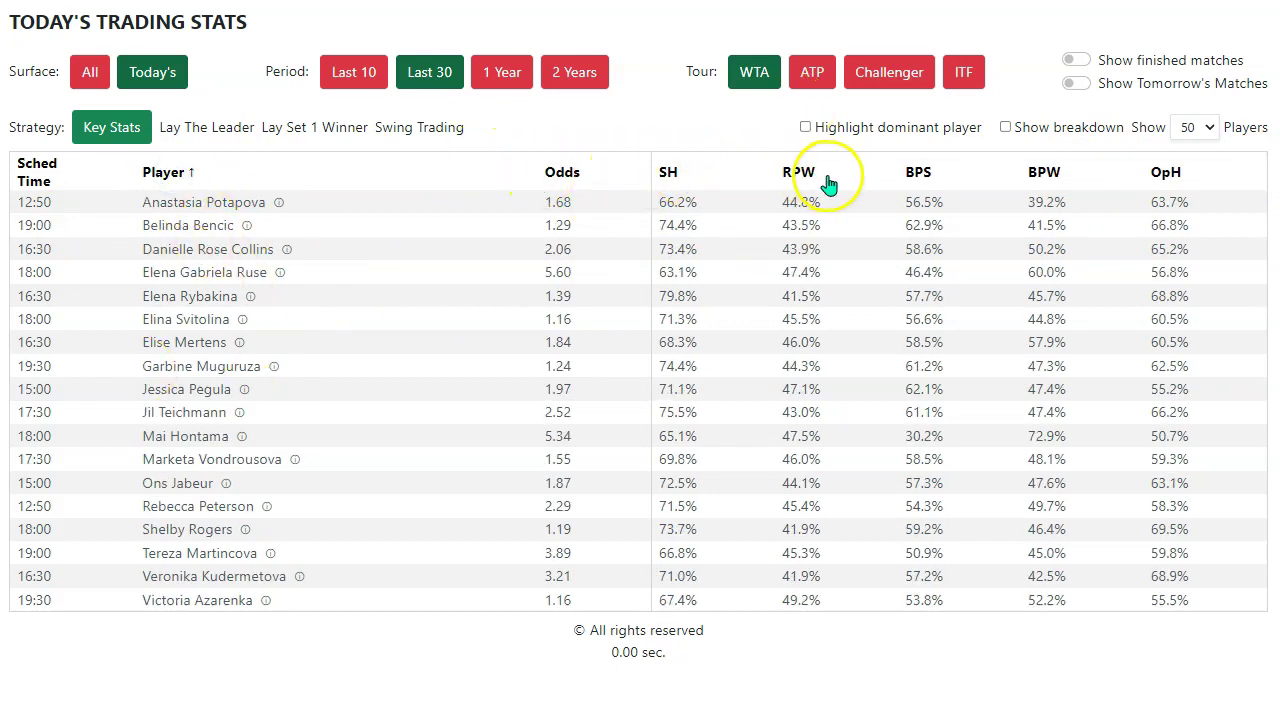
left_click(1043, 176)
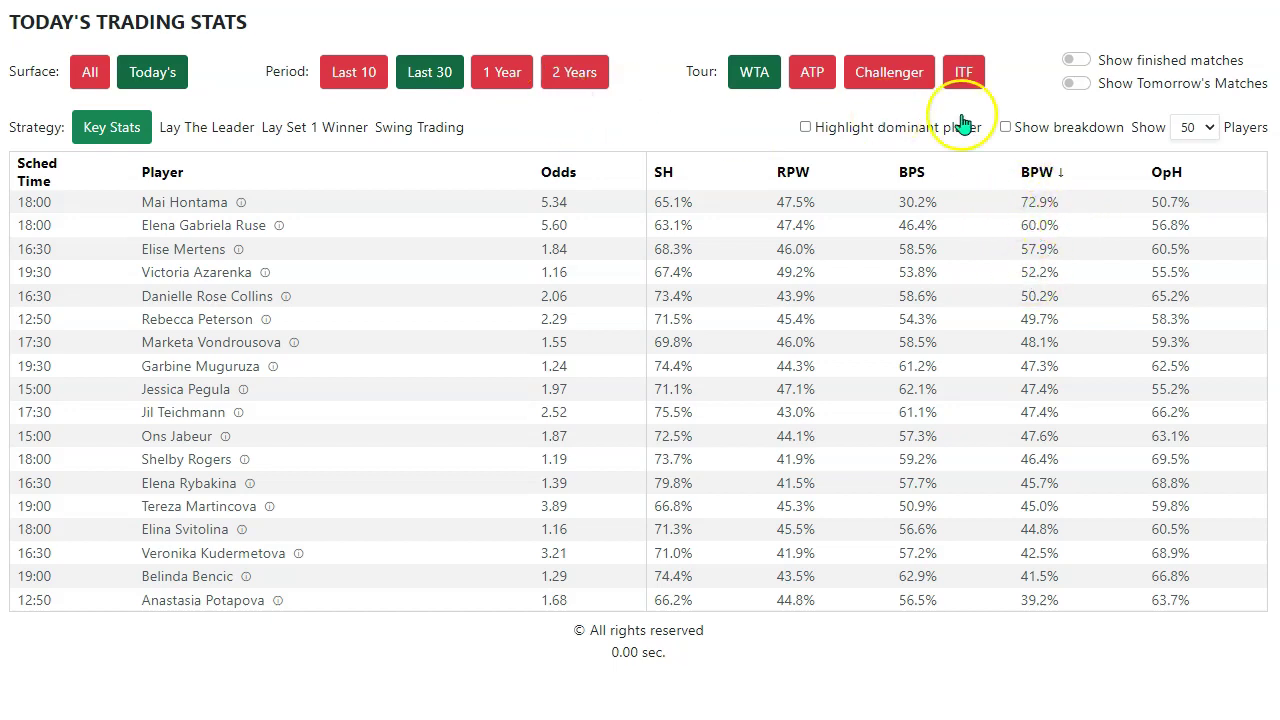
Highlight dominant players and pair Mai Hontama with Shelby Rogers at the top.
left_click(805, 128)
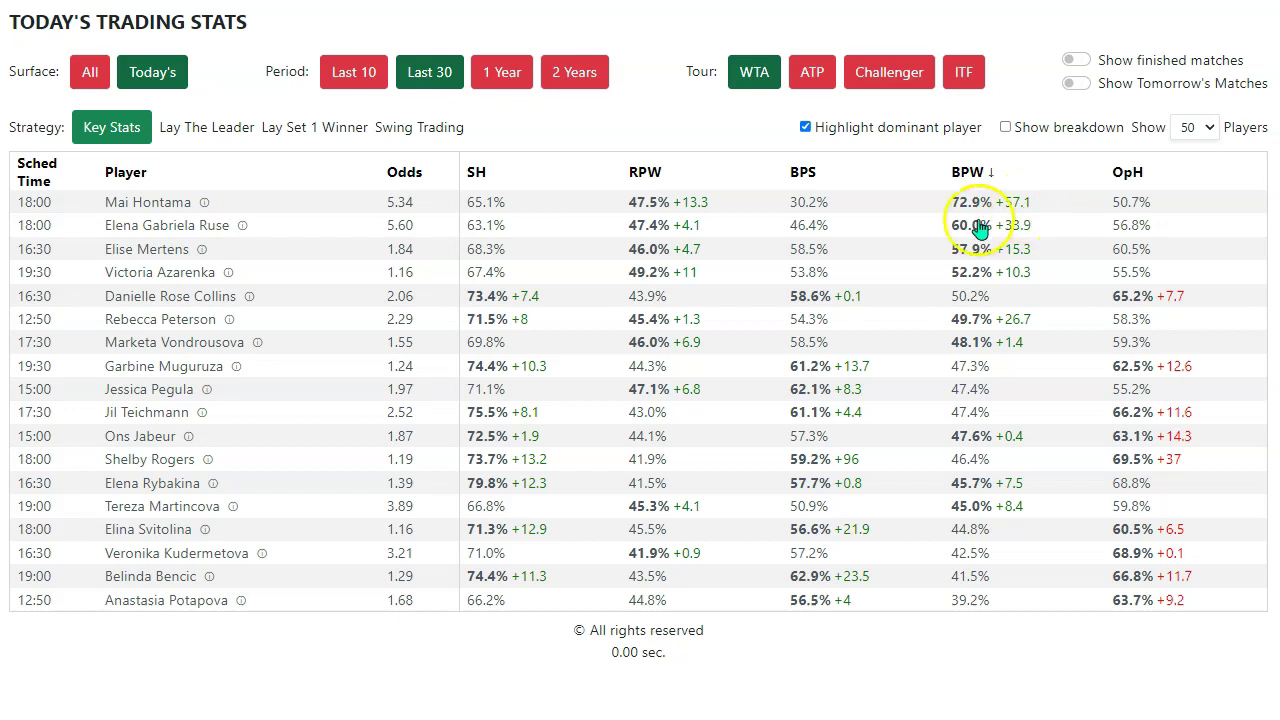
left_click(275, 204)
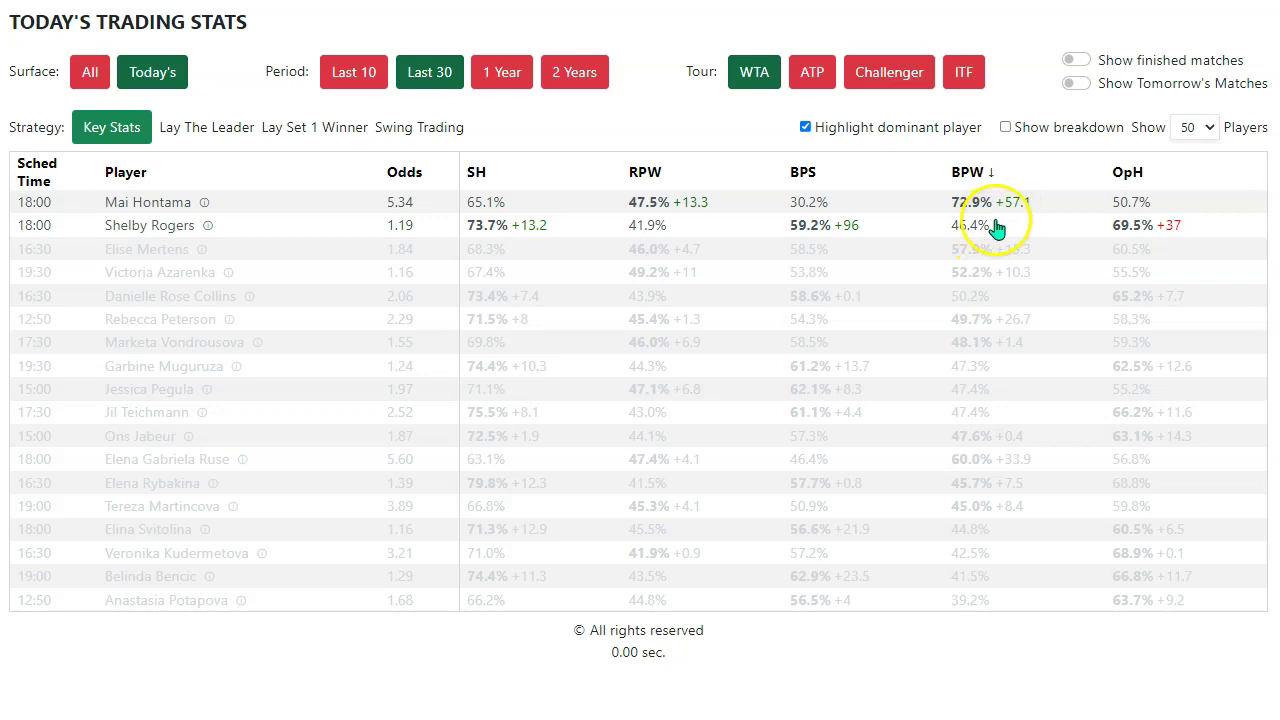
Turn on Show breakdown so each stat lists its won/total counts beside the percentage.
mouse_move(1122, 184)
mouse_move(977, 220)
left_click(988, 246)
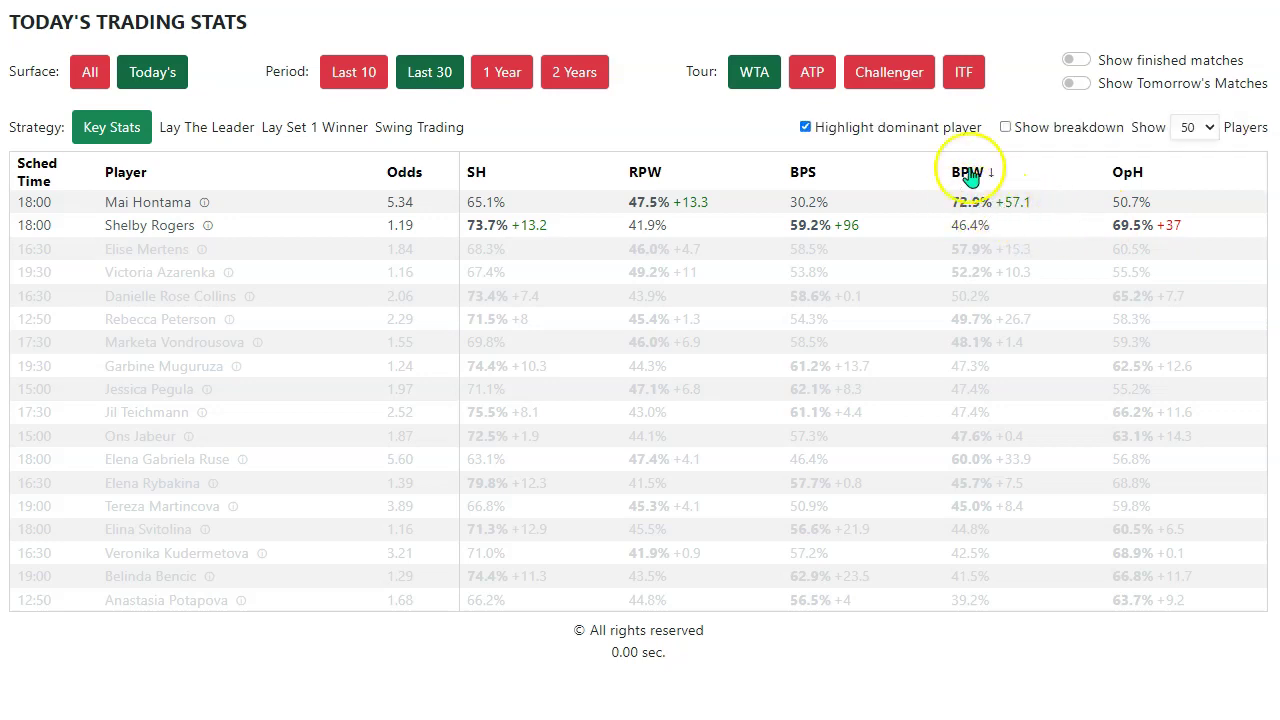
left_click(1005, 128)
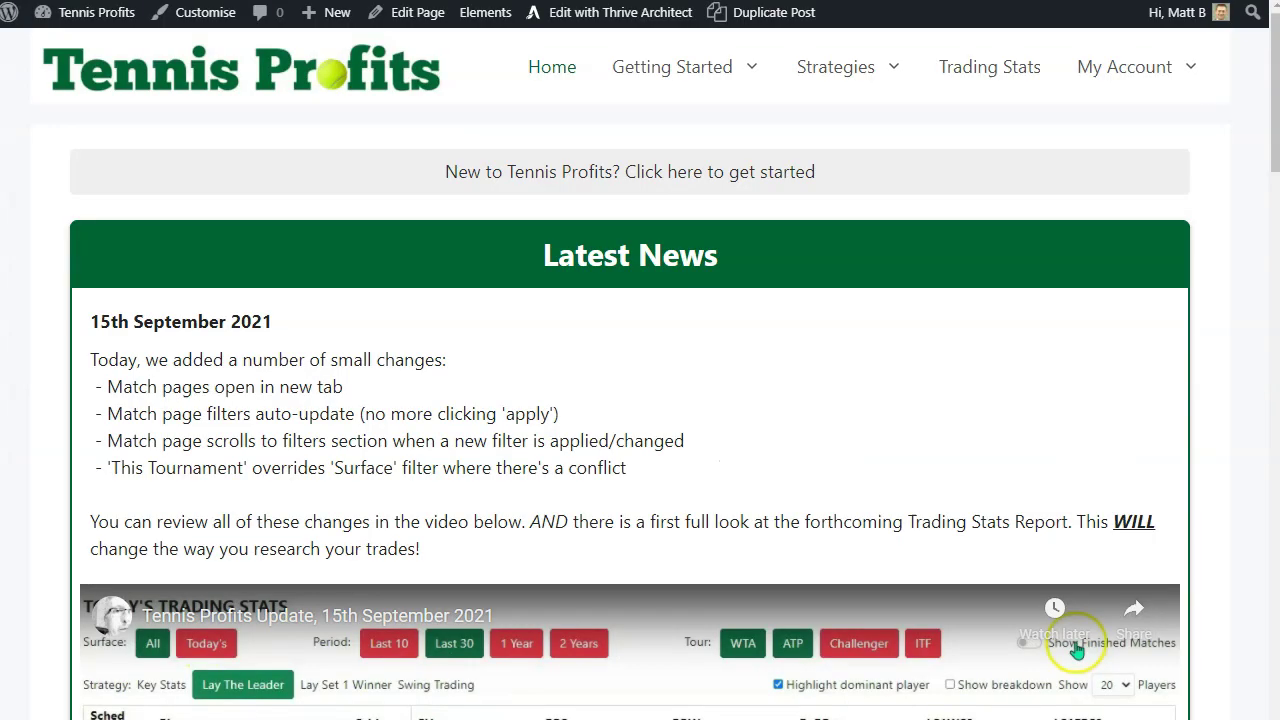
Go to the All Matches page with the full match list.
left_click(963, 72)
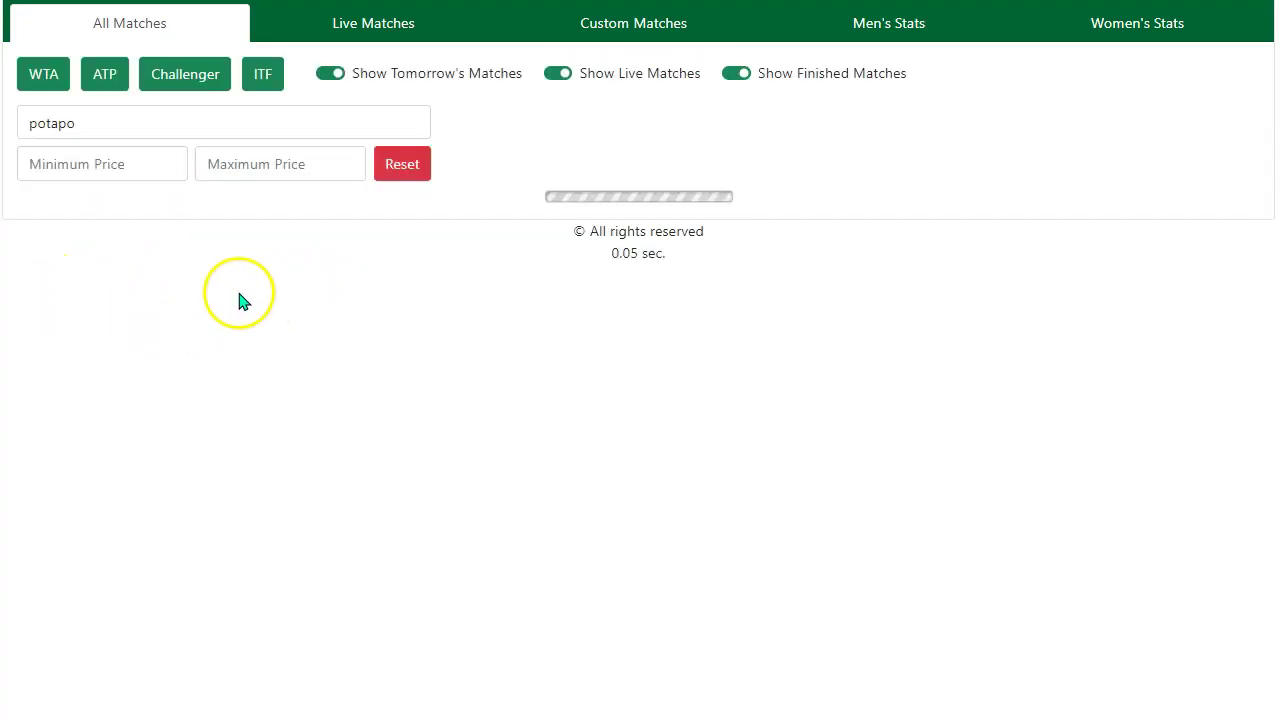
Reset the player search so every match is listed, and scroll through the list.
left_click(400, 165)
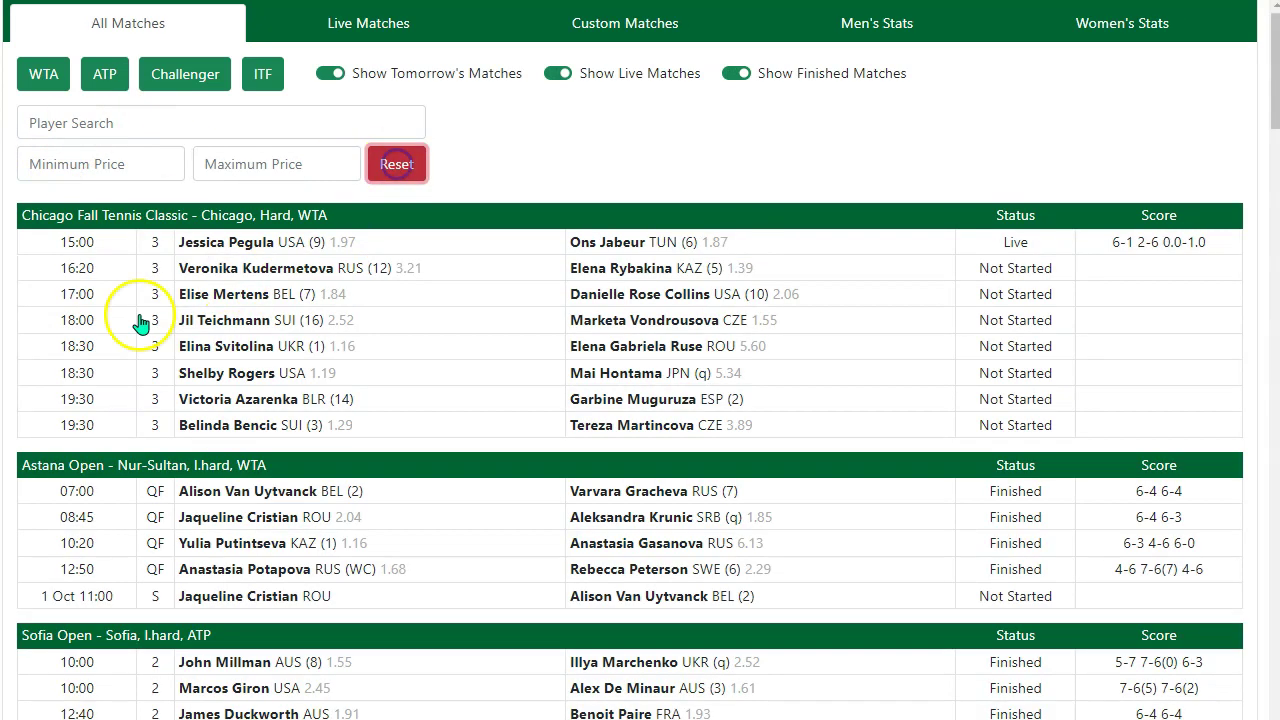
scroll(531, 188, "down", 2)
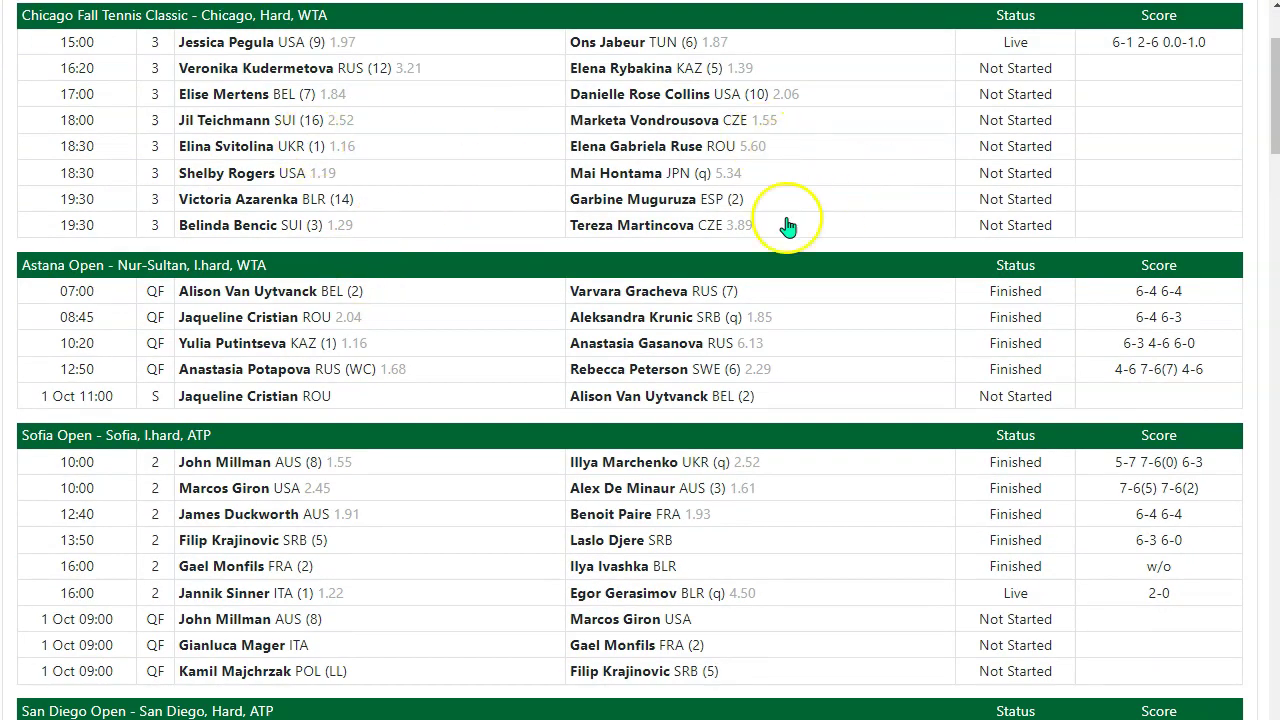
scroll(955, 140, "up", 2)
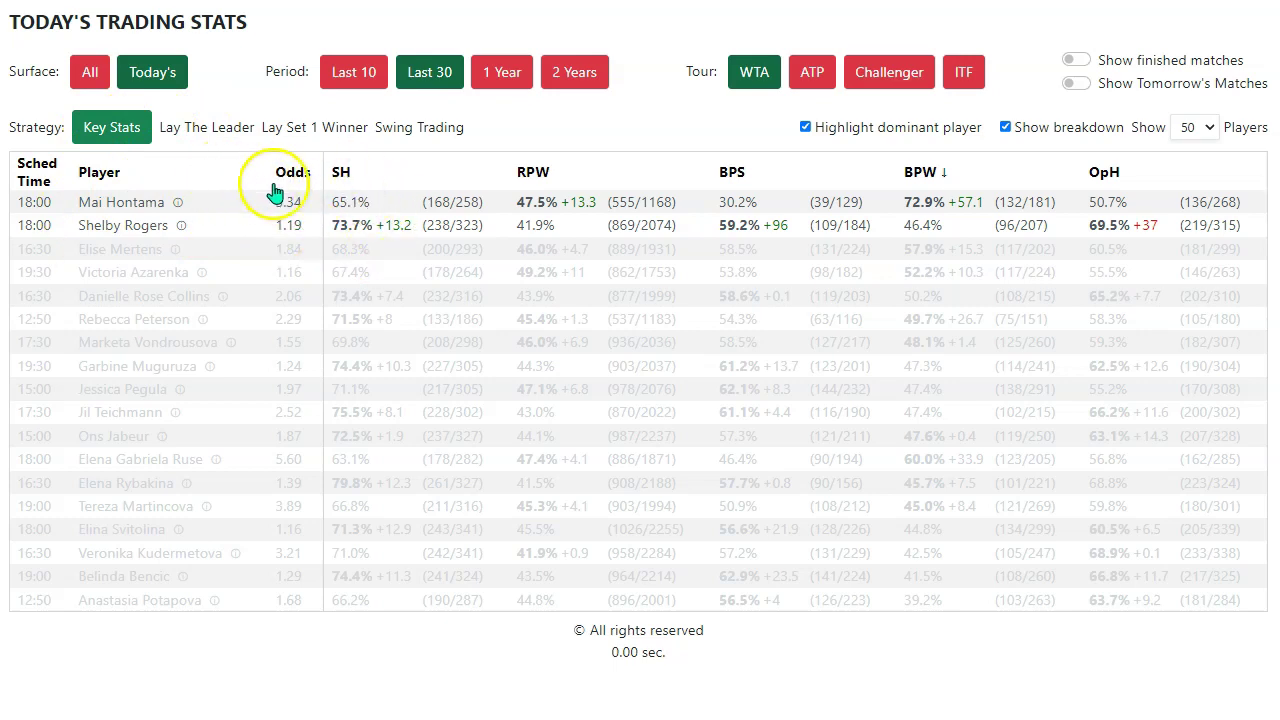
left_click(179, 205)
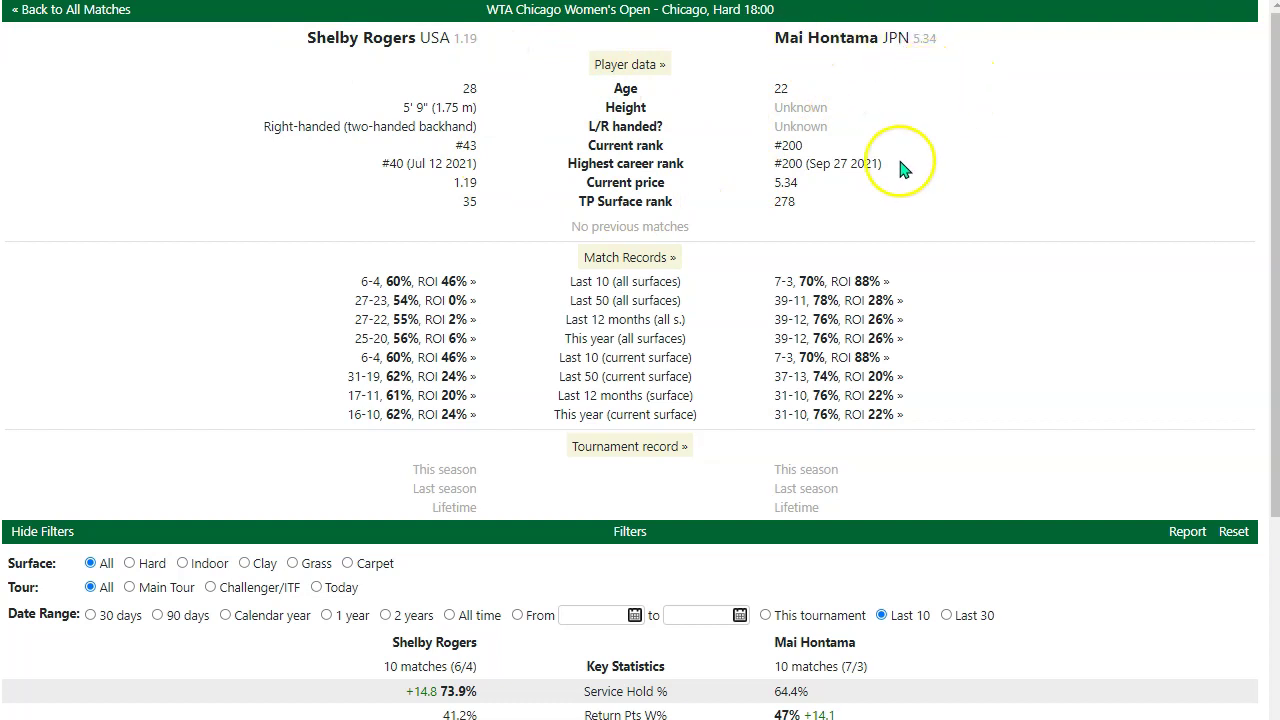
scroll(786, 170, "down", 4)
scroll(563, 109, "down", 4)
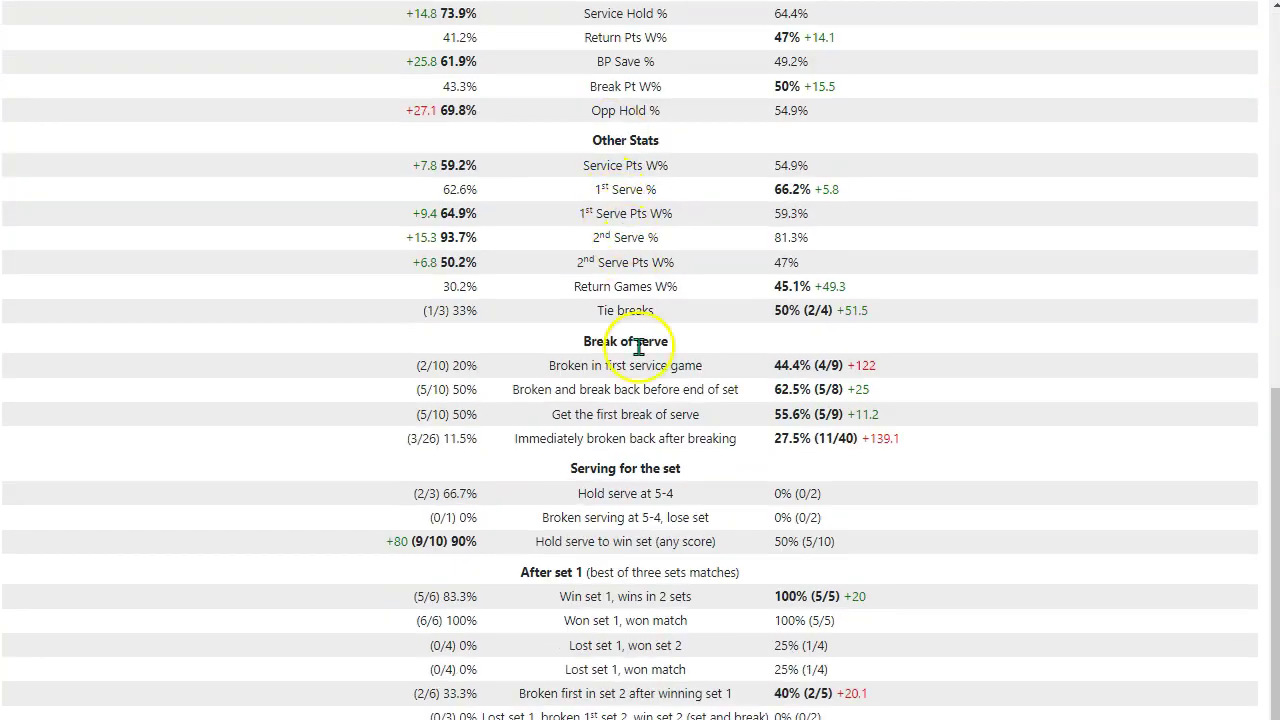
scroll(643, 357, "up", 5)
scroll(518, 421, "up", 3)
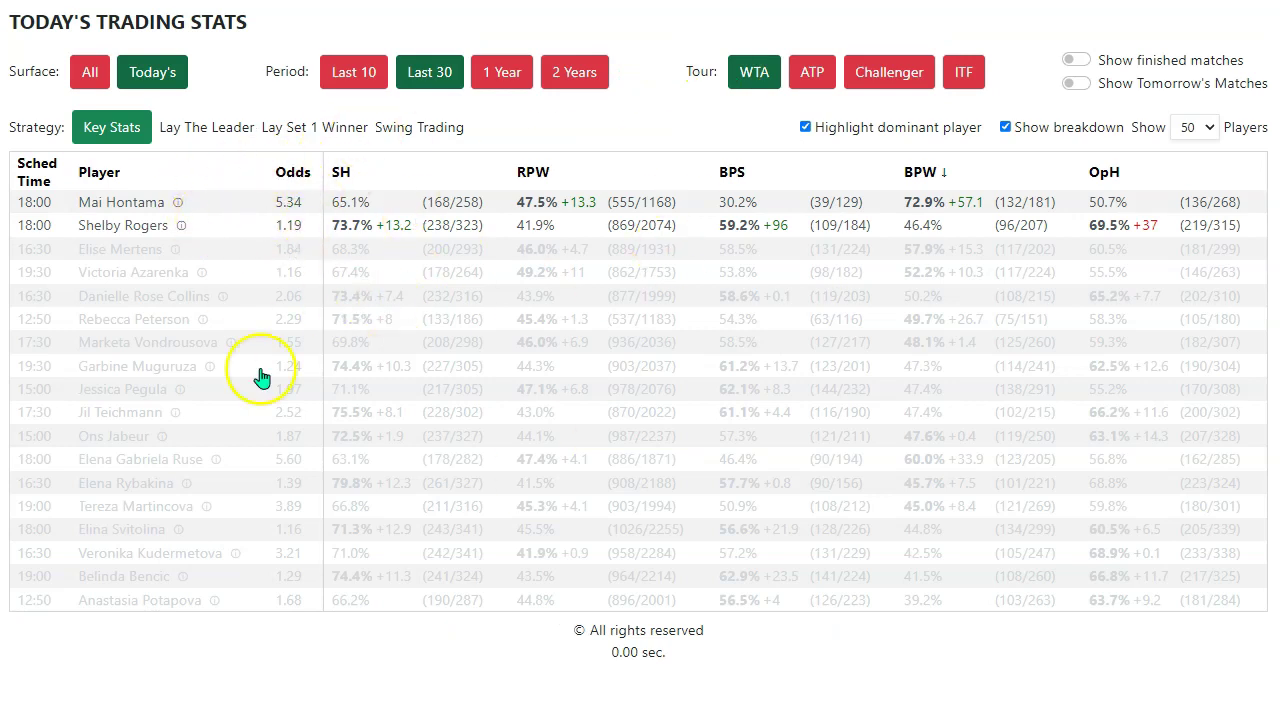
Clear the Hontama pairing and sort the Lay The Leader table by BaBB, highest first.
left_click(262, 210)
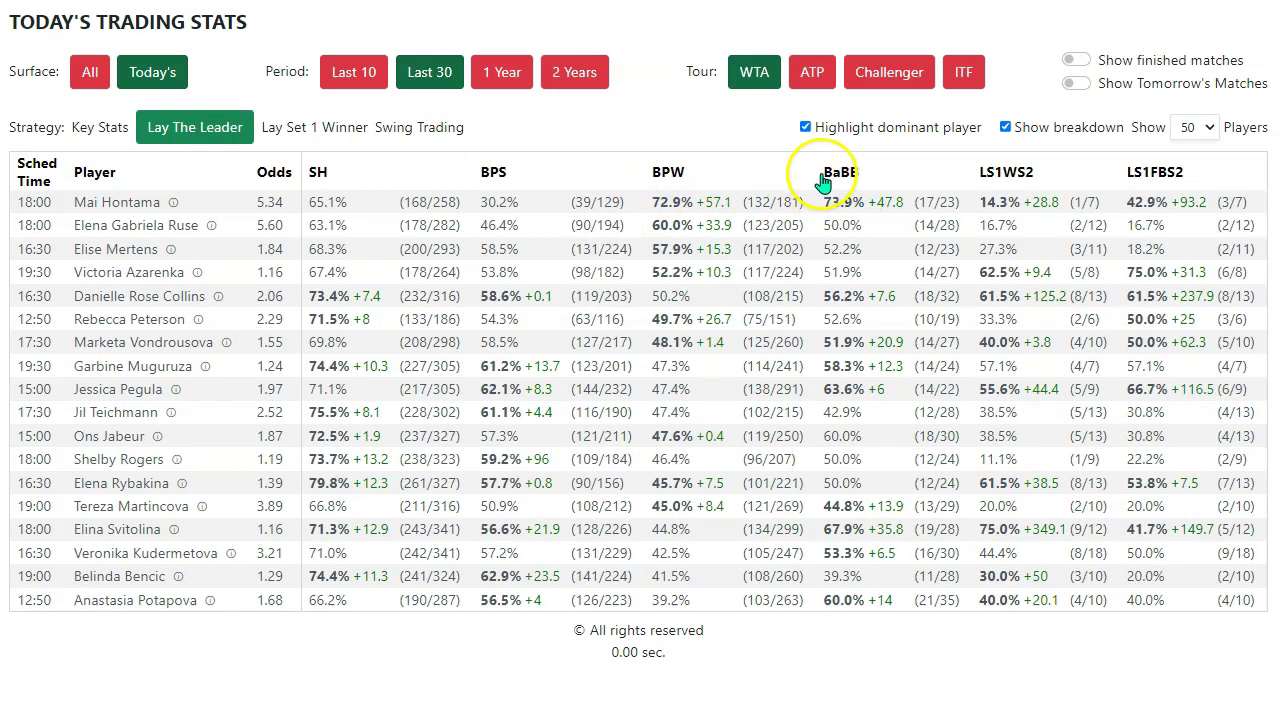
left_click(877, 182)
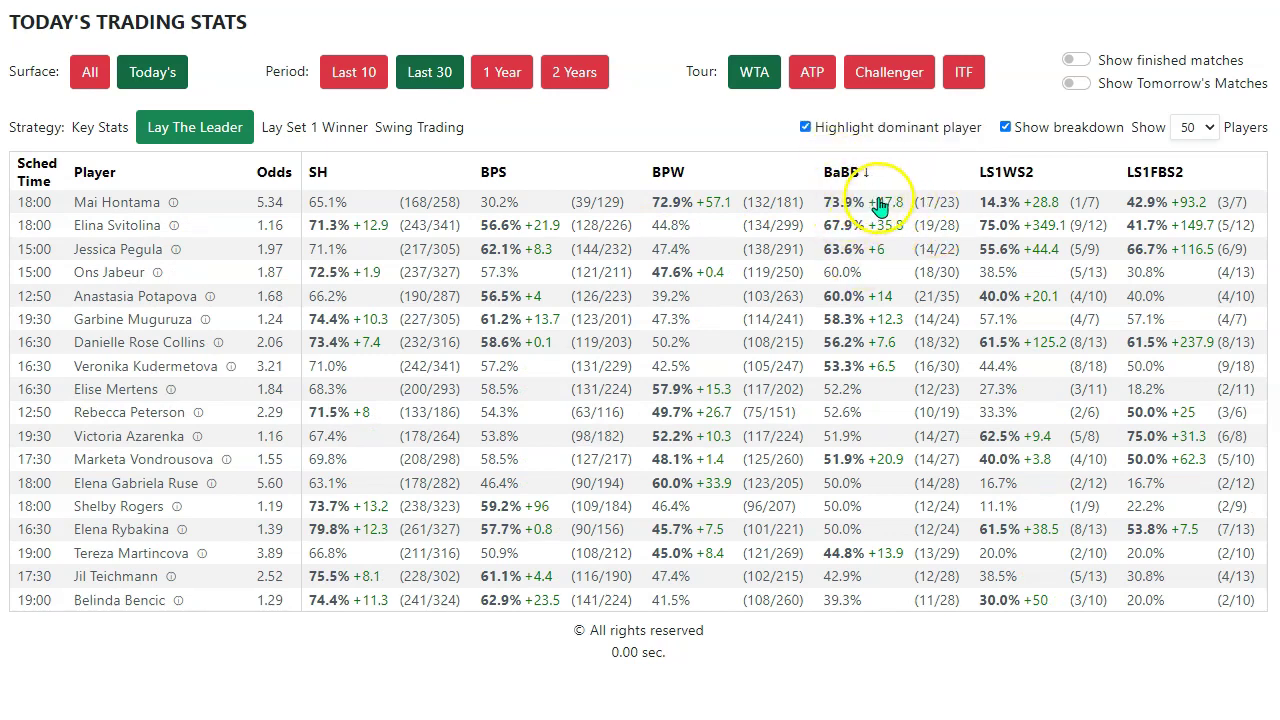
Pair Mai Hontama (BaBB 73.9%) with Shelby Rogers (50.0%) atop the table.
left_click(128, 202)
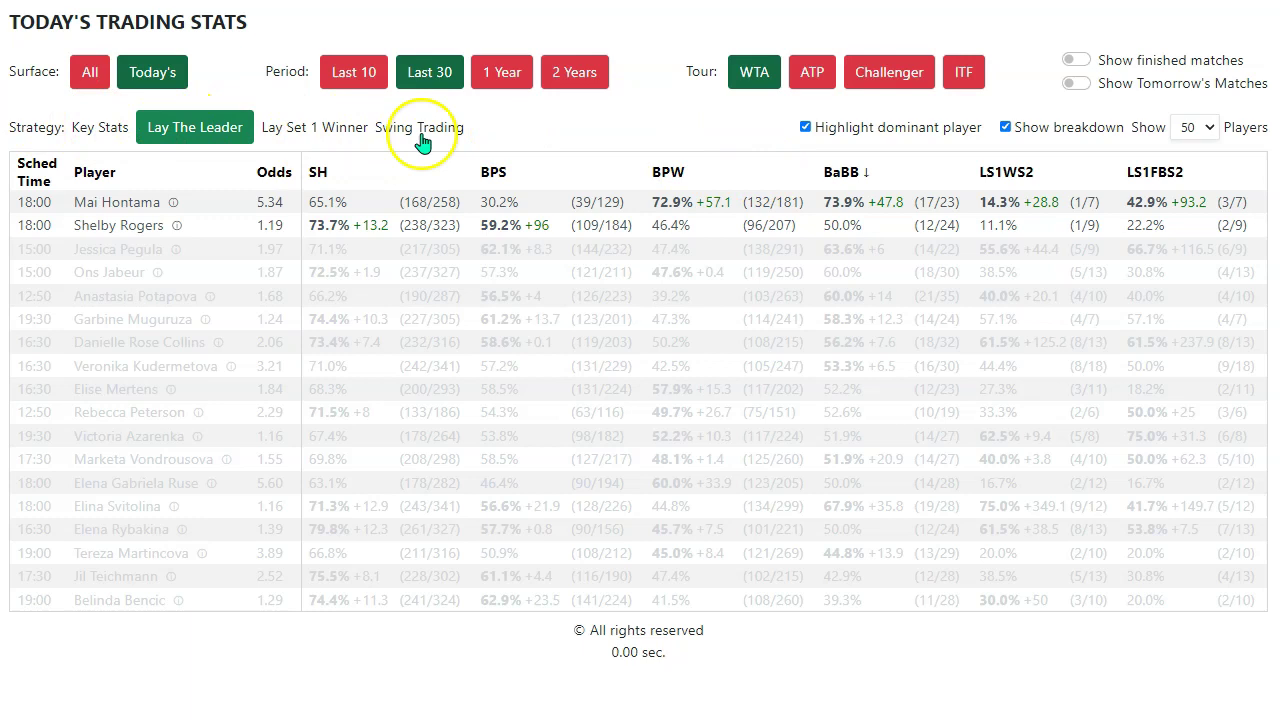
Switch the table back to Key Stats and scroll down through all the players.
left_click(95, 127)
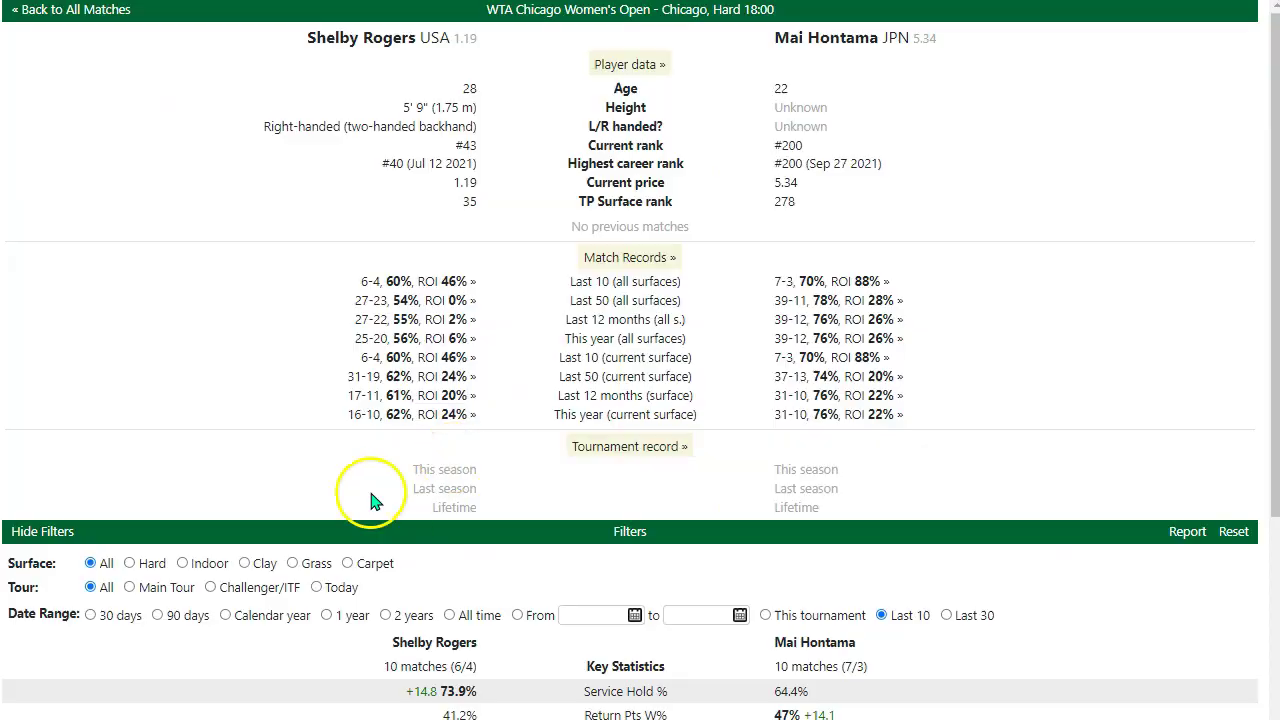
scroll(375, 460, "down", 5)
scroll(624, 236, "down", 1)
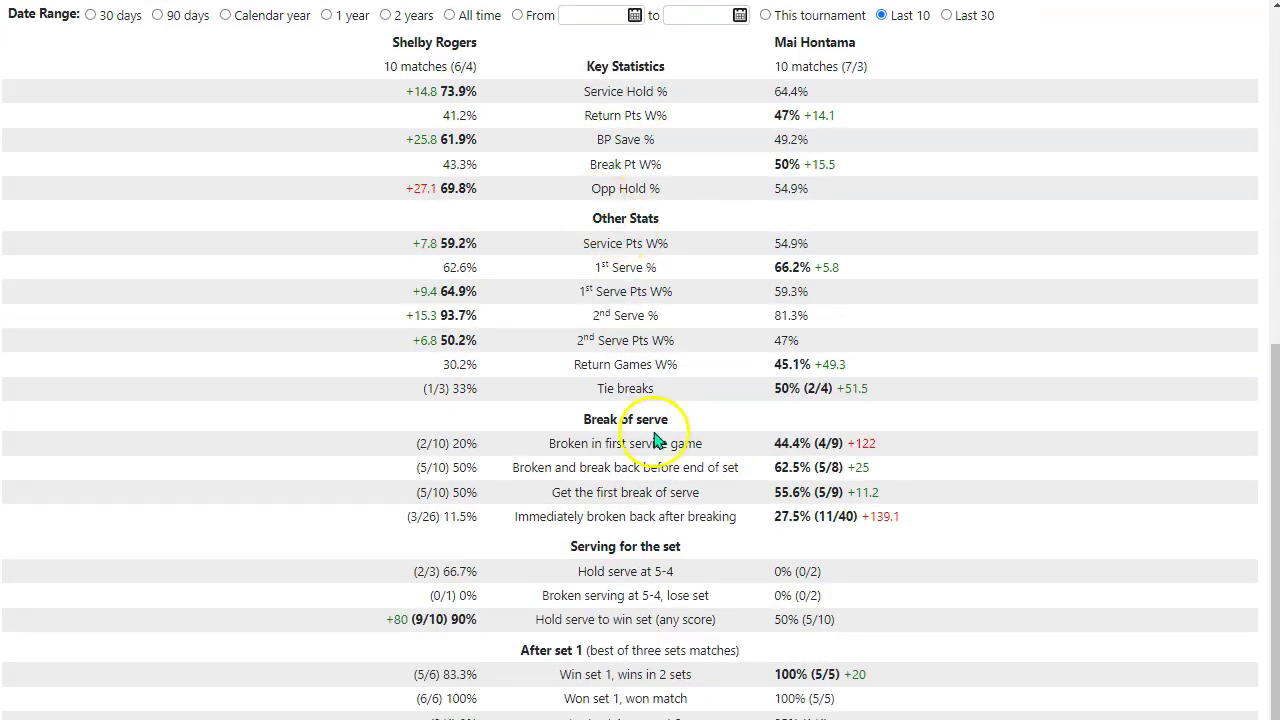
scroll(614, 437, "down", 1)
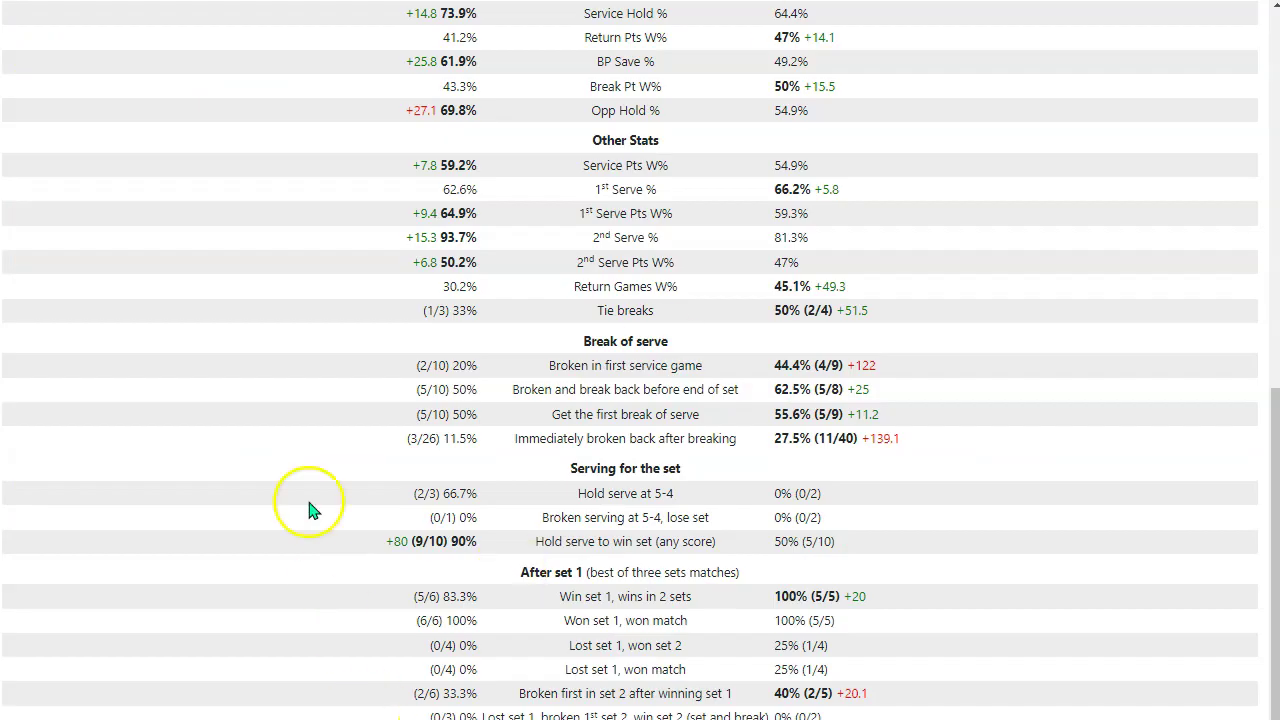
mouse_move(673, 497)
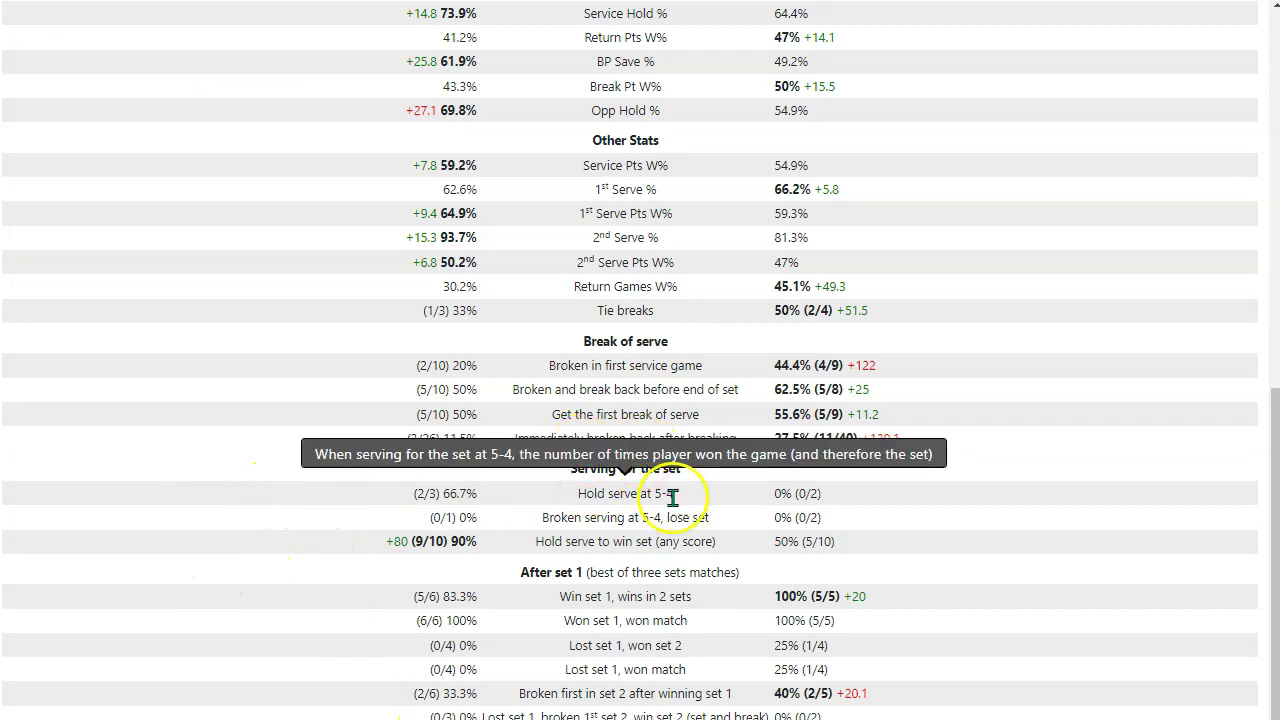